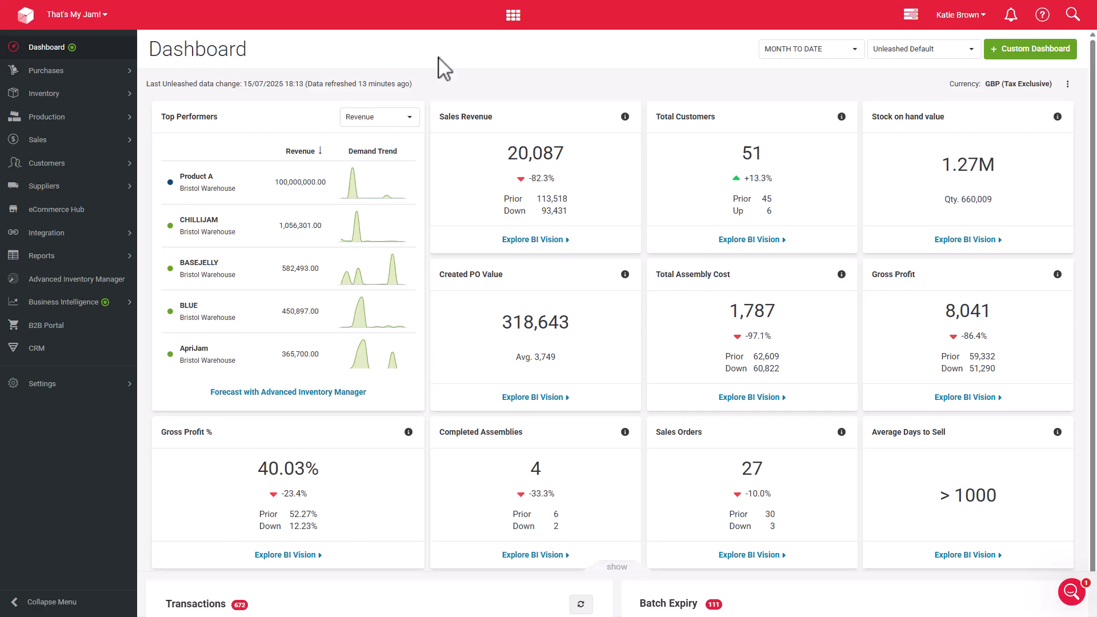
- Open Targets and Tracking under Business Intelligence and choose the Sales Revenue targets for the current year
{"action": "left_click", "coordinate": [125, 303]}
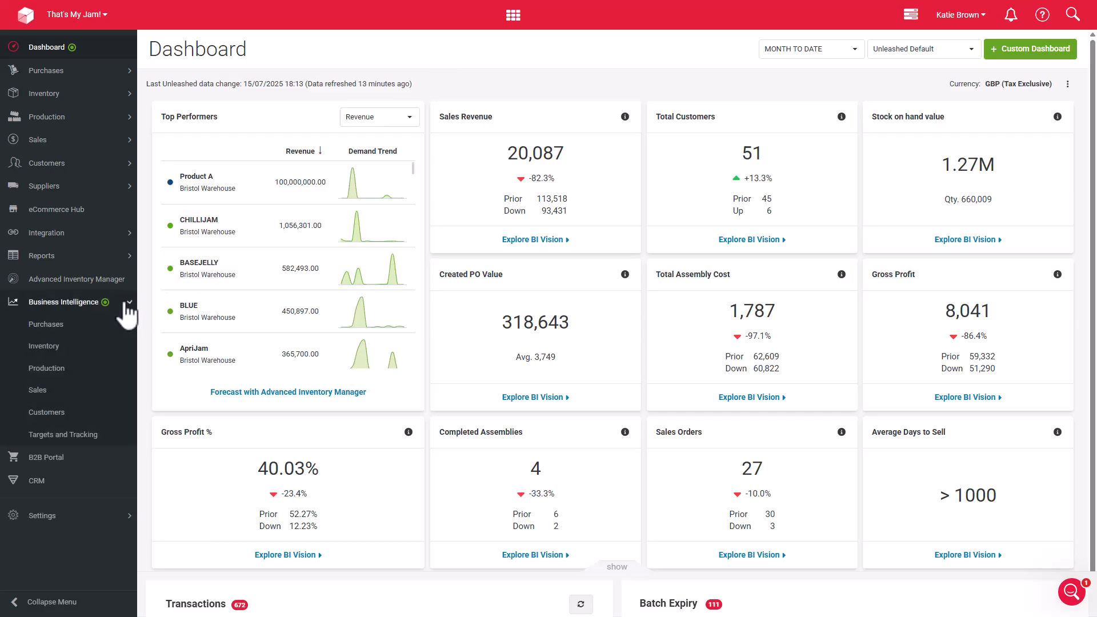
{"action": "left_click", "coordinate": [117, 441]}
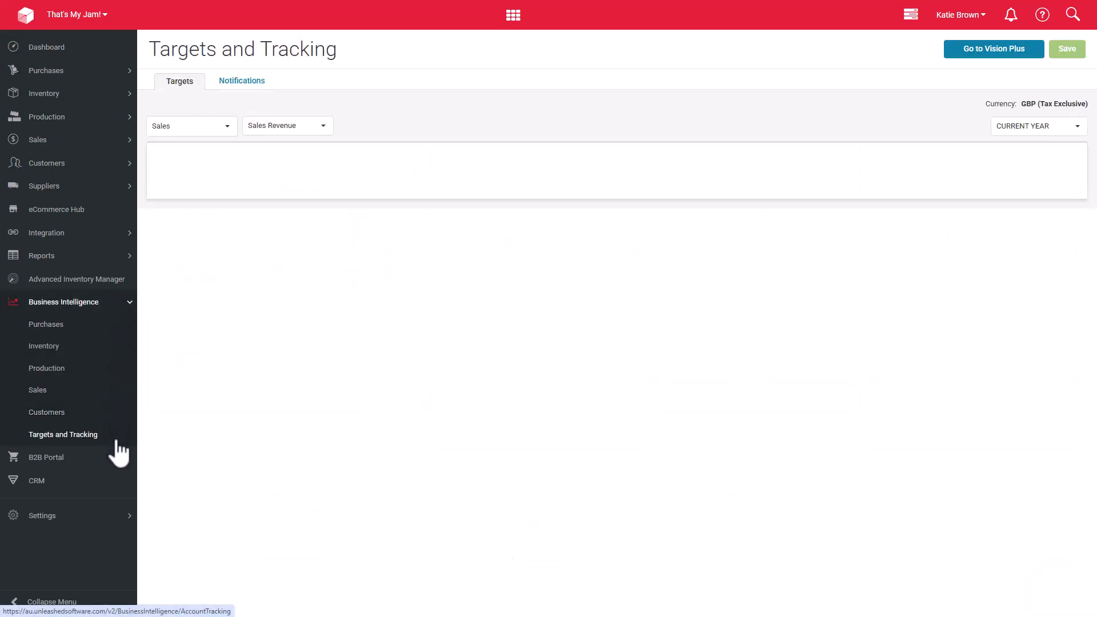
{"action": "left_click", "coordinate": [324, 127]}
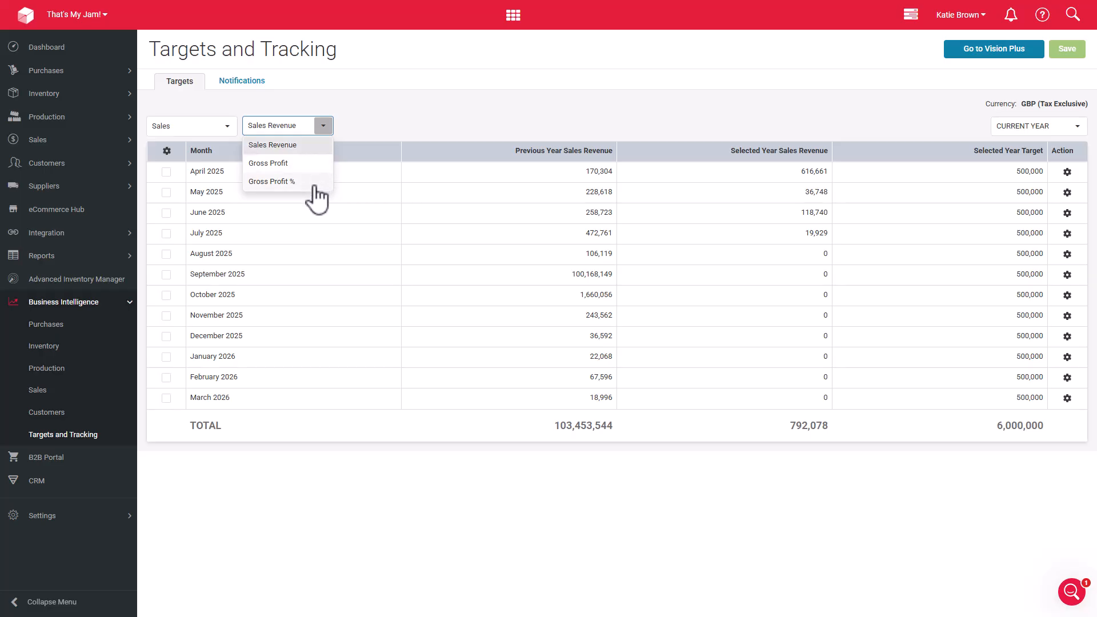
{"action": "left_click", "coordinate": [321, 148]}
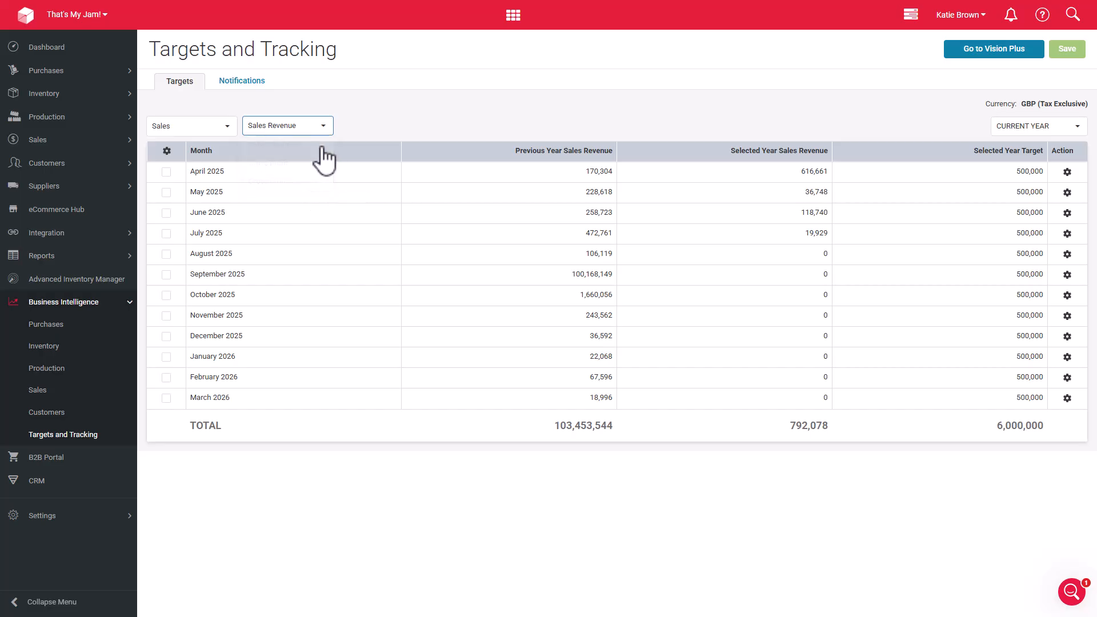
{"action": "left_click", "coordinate": [1078, 128]}
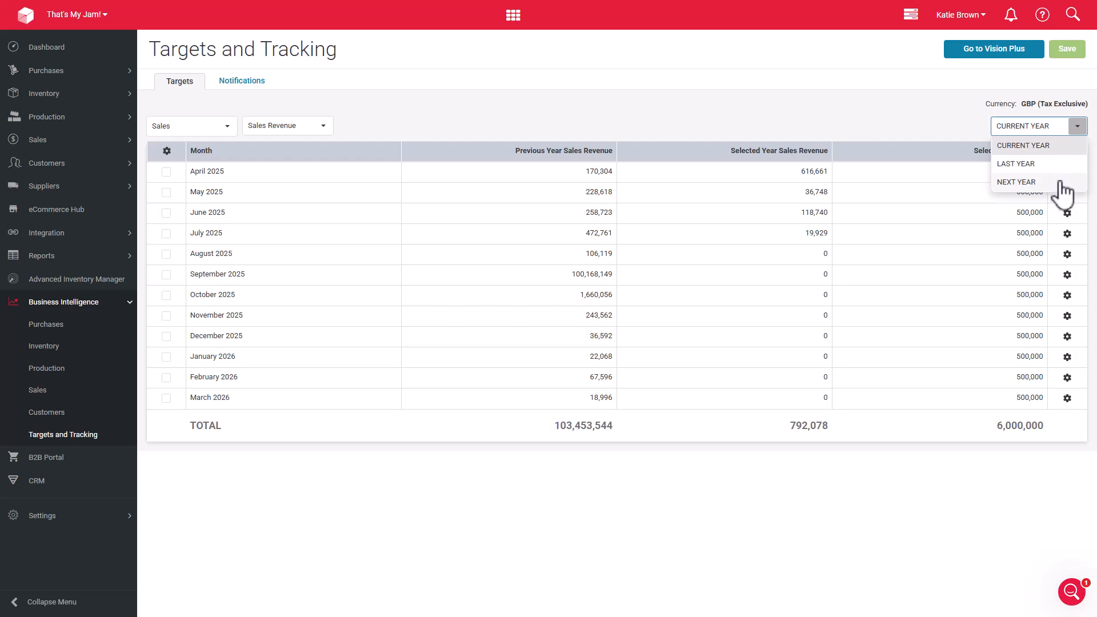
- Set the August 2025 sales revenue target to 800,000 and apply it to the following months
{"action": "left_click", "coordinate": [166, 254]}
{"action": "left_click", "coordinate": [1011, 254]}
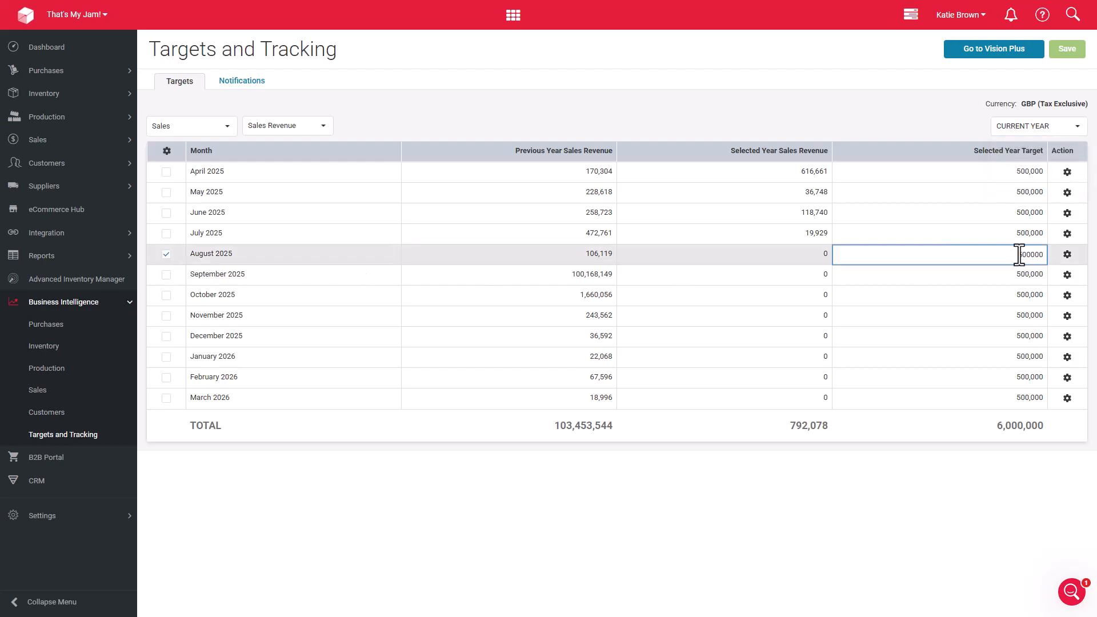
{"action": "left_click_drag", "start_coordinate": [1018, 254], "coordinate": [1025, 255]}
{"action": "type", "text": "80"}
{"action": "key", "text": "Return"}
{"action": "left_click", "coordinate": [1067, 254]}
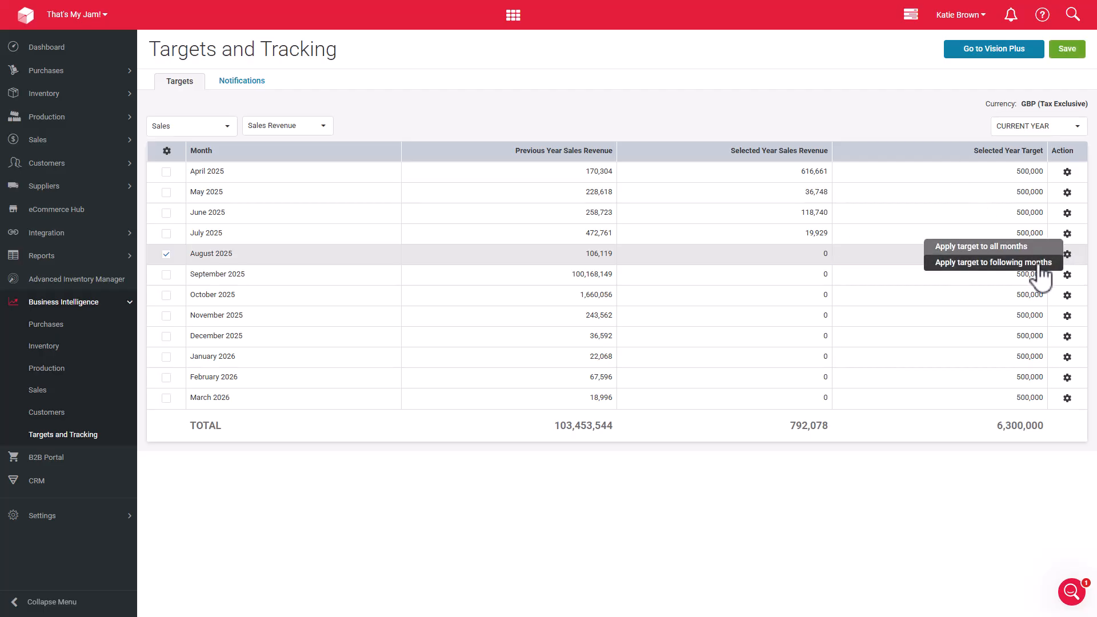
{"action": "left_click", "coordinate": [1016, 262]}
- Apply the August 2025 target to all months and save the targets
{"action": "left_click", "coordinate": [1066, 256]}
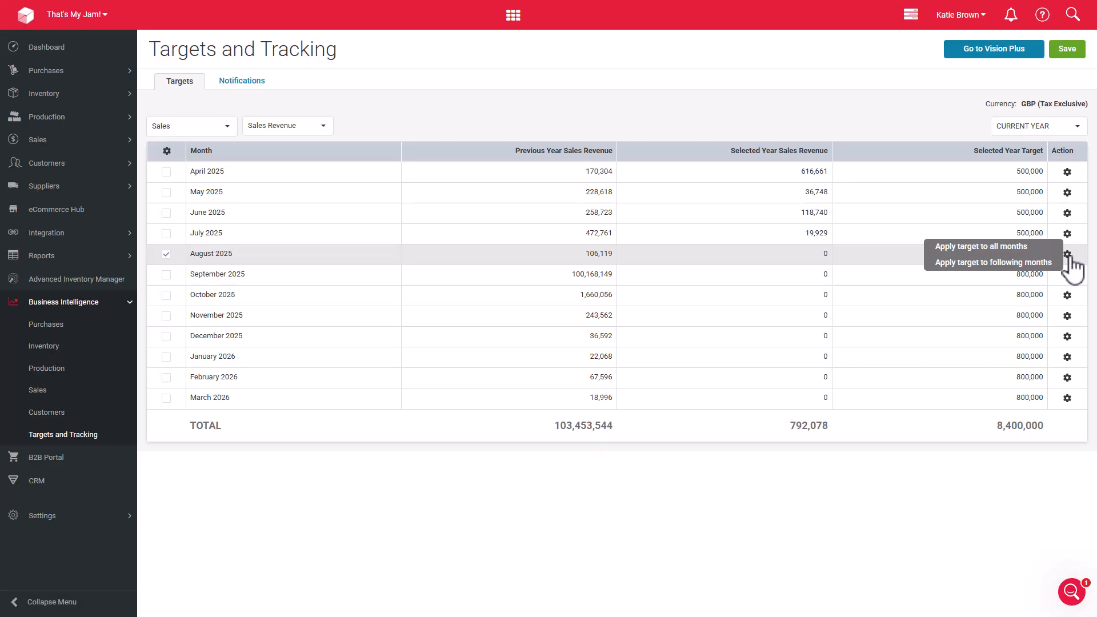
{"action": "left_click", "coordinate": [1035, 250]}
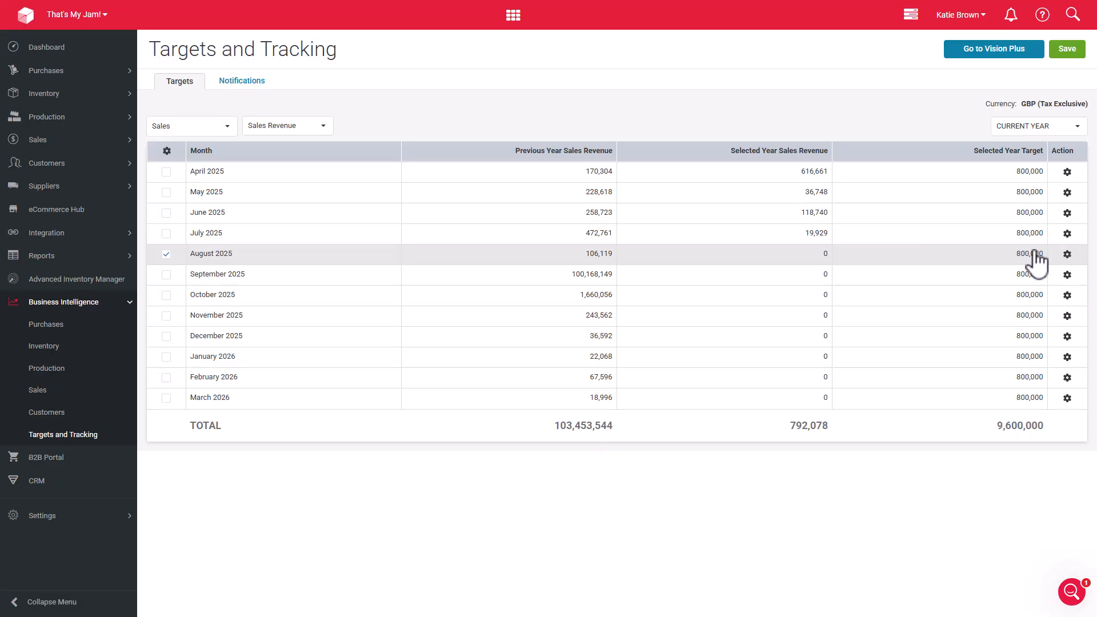
{"action": "left_click", "coordinate": [1071, 50]}
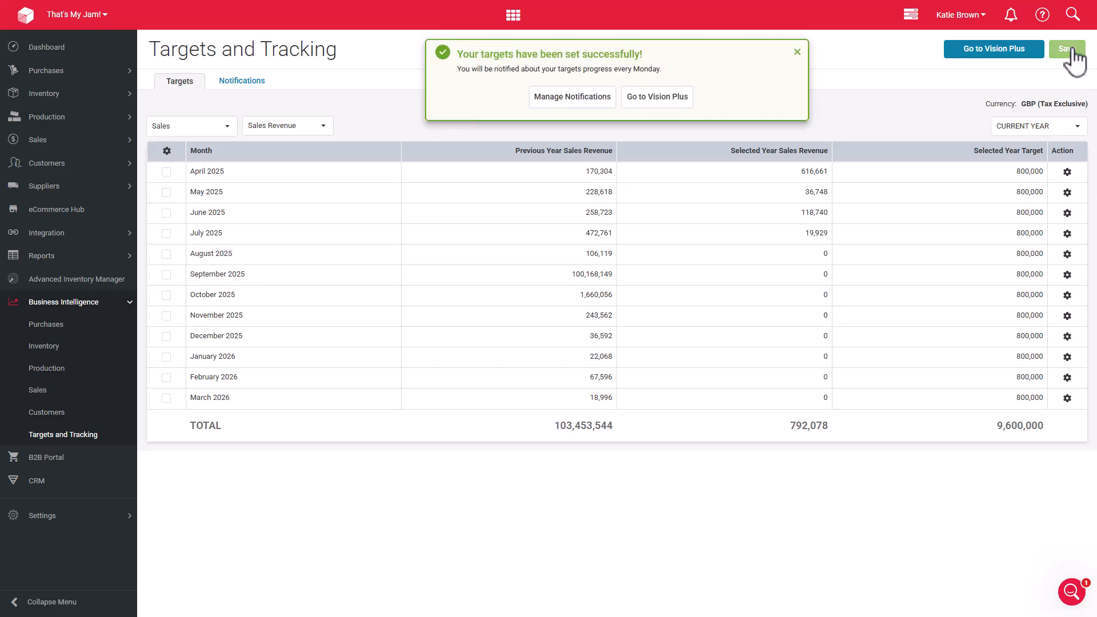
- Open the Vision Plus sales report and compare Sales Revenue, Gross Profit and Gross Profit % against their targets
{"action": "left_click", "coordinate": [670, 102]}
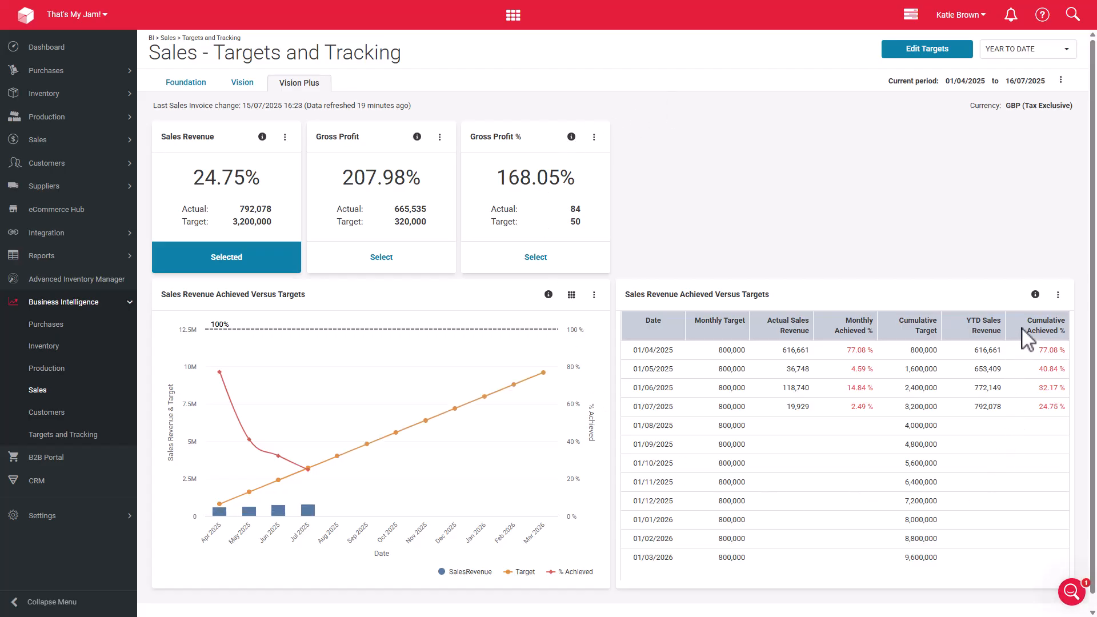
{"action": "left_click", "coordinate": [1058, 295]}
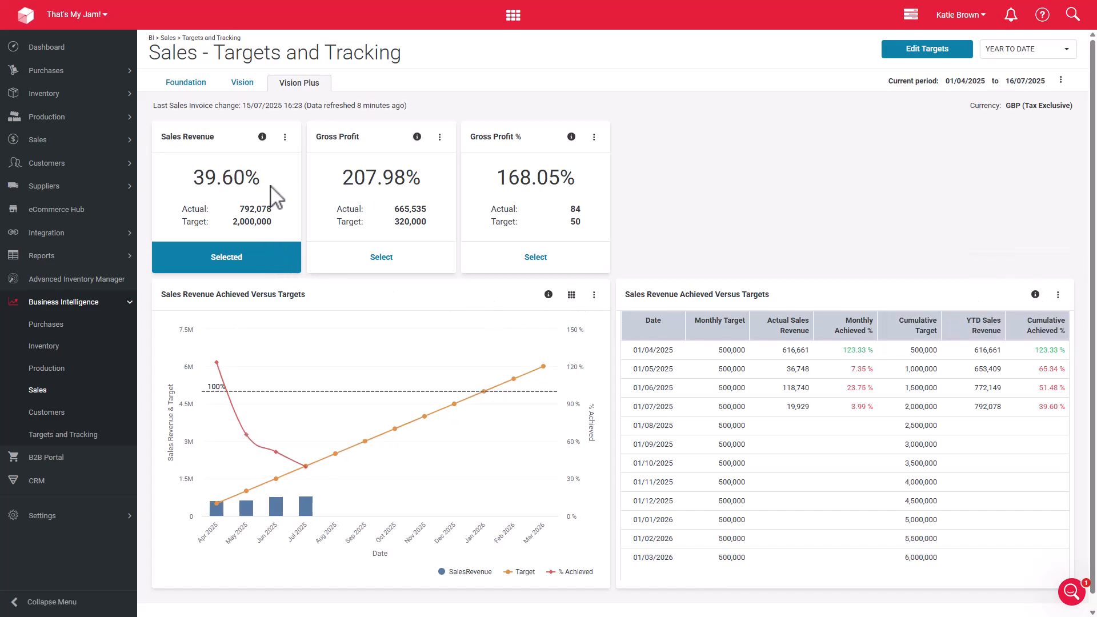
{"action": "left_click", "coordinate": [285, 138]}
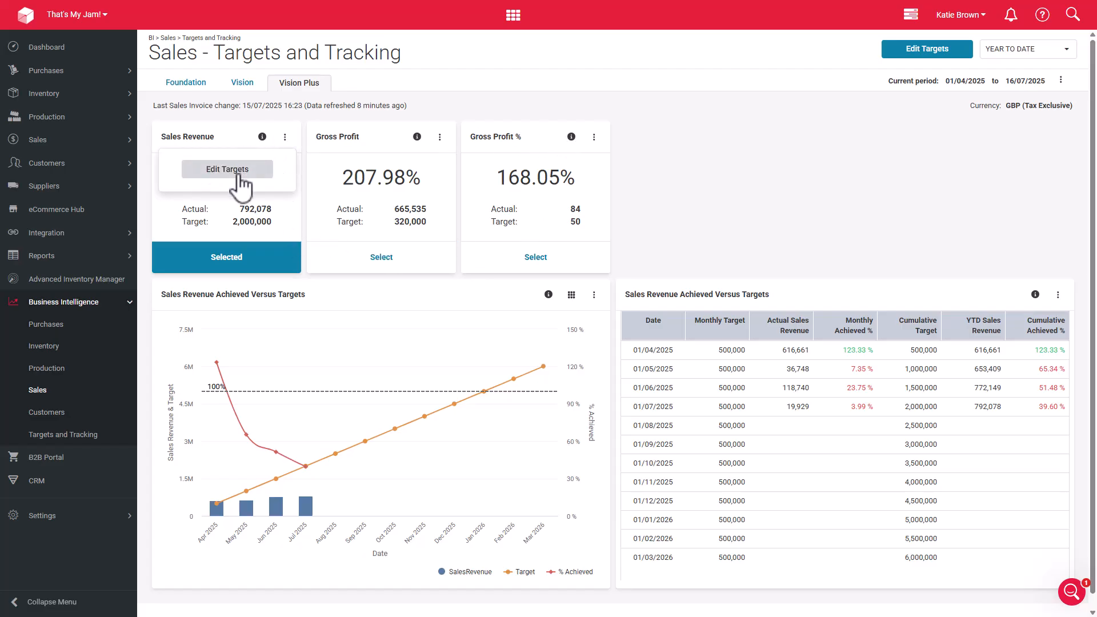
{"action": "left_click", "coordinate": [362, 263]}
{"action": "left_click", "coordinate": [482, 263]}
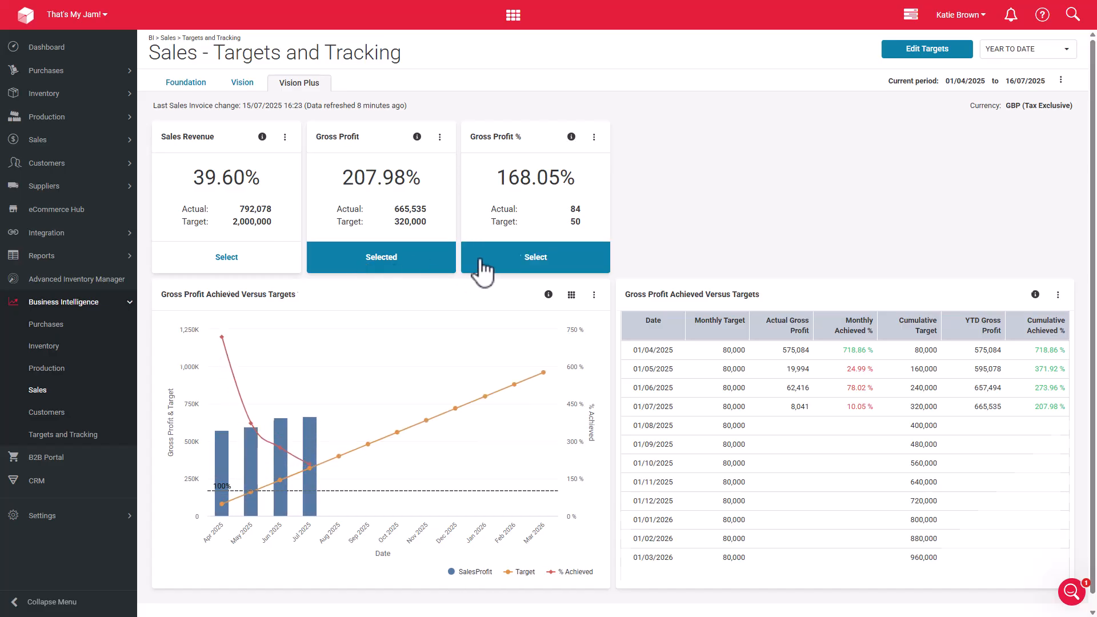
{"action": "left_click", "coordinate": [280, 264]}
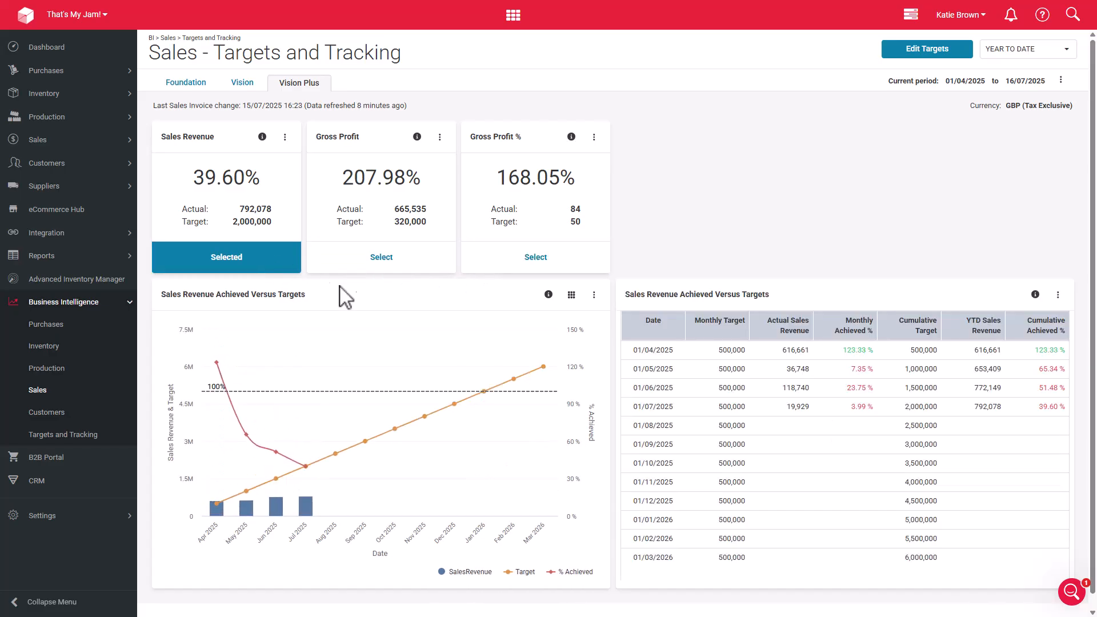
- Examine the Sales Revenue Achieved Versus Targets chart as a table, without its Target series, and check its export option
{"action": "left_click", "coordinate": [572, 299]}
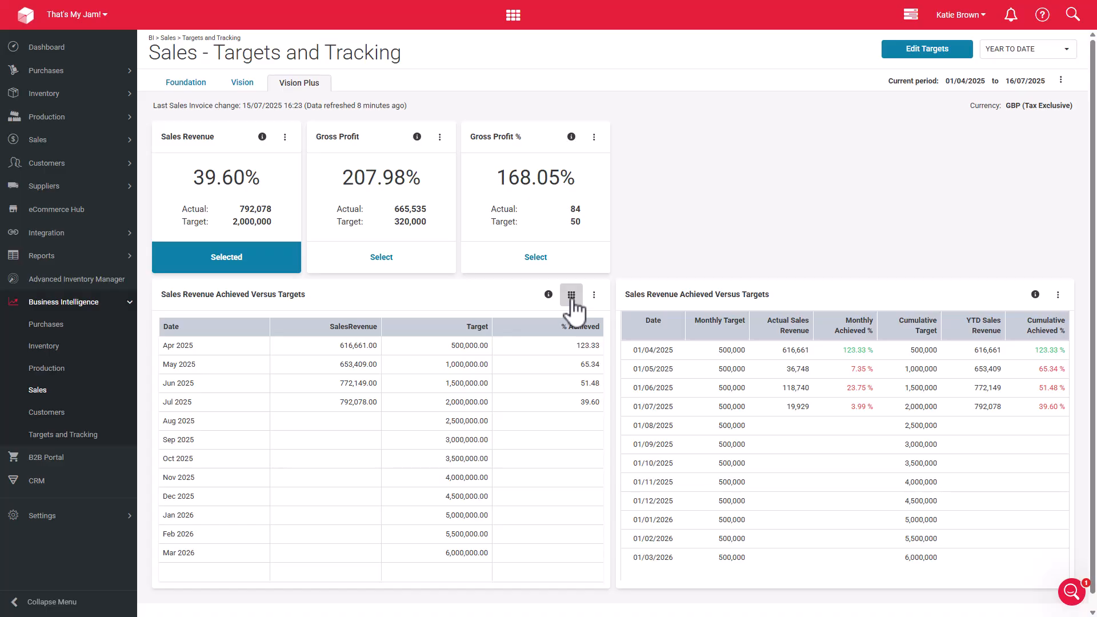
{"action": "left_click", "coordinate": [571, 296]}
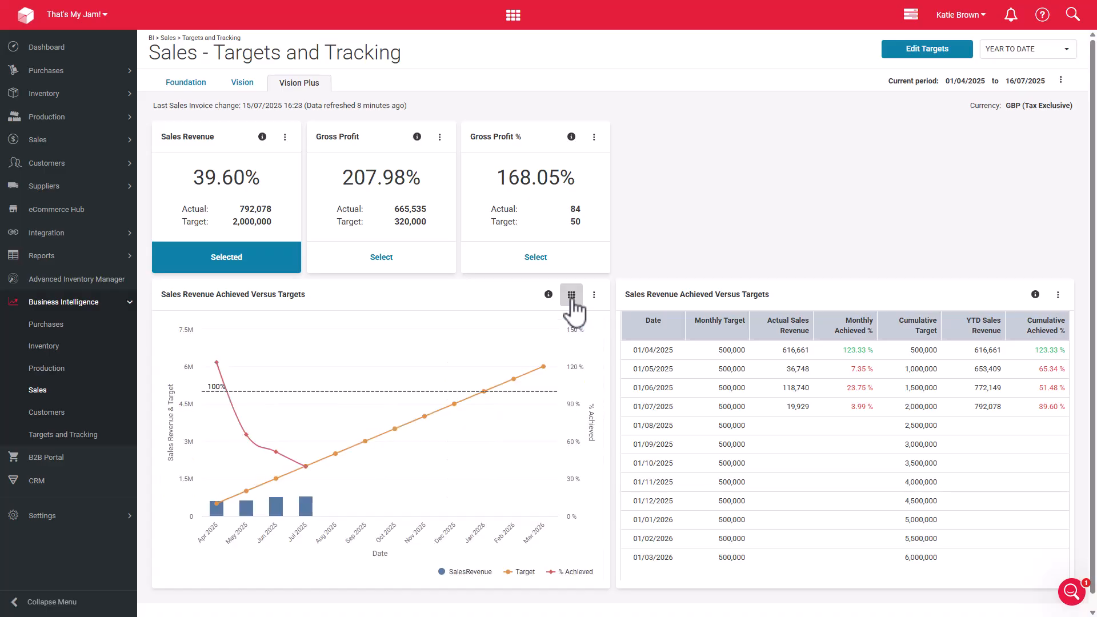
{"action": "left_click", "coordinate": [524, 572]}
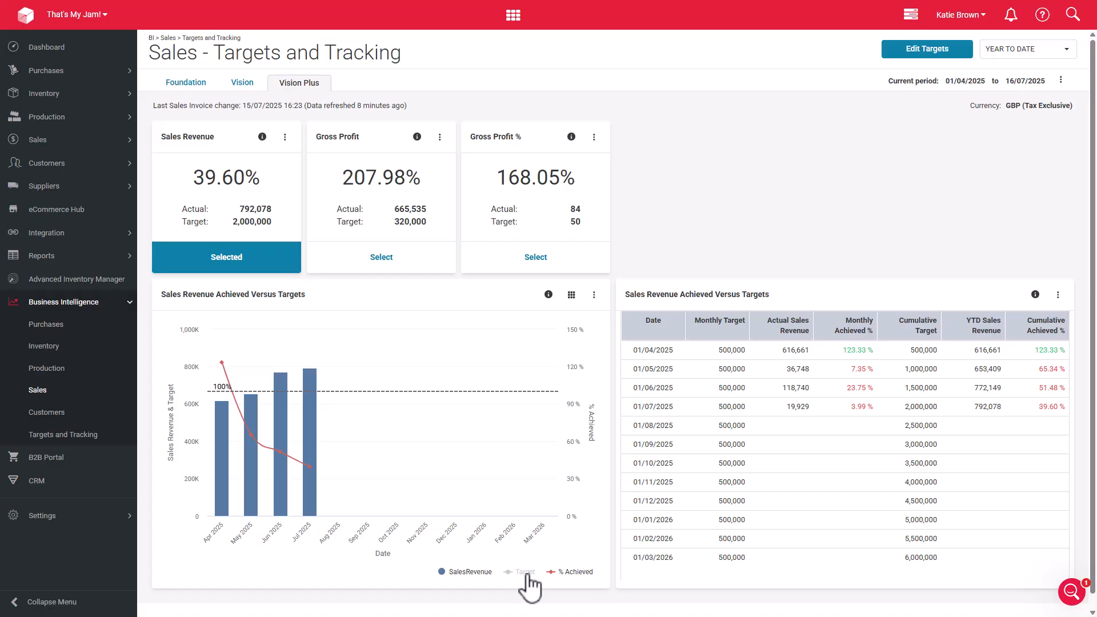
{"action": "left_click", "coordinate": [526, 573]}
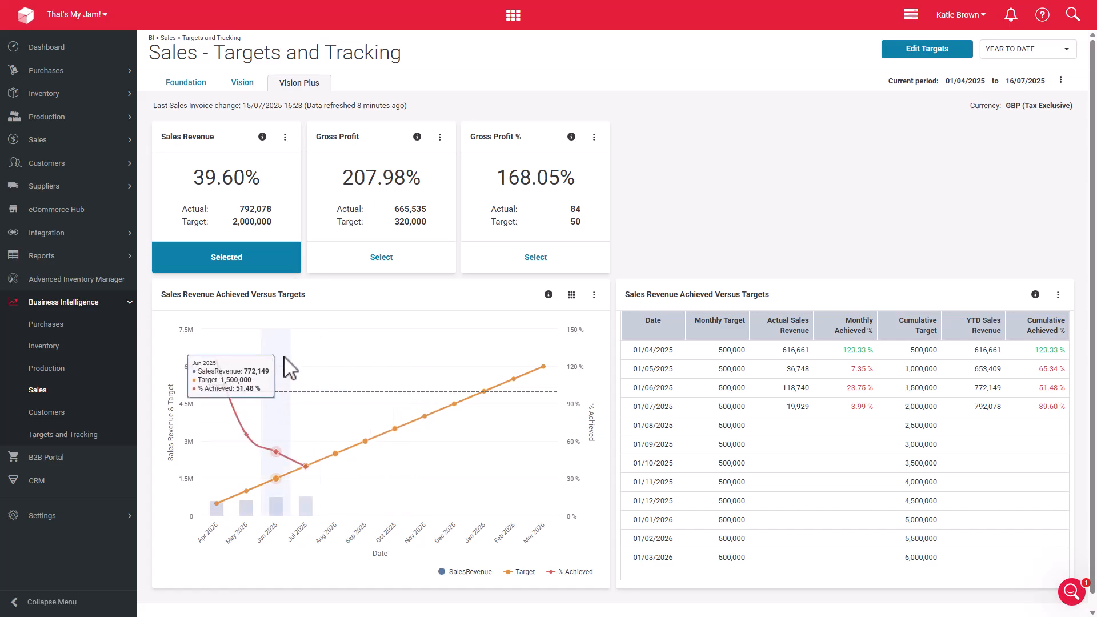
{"action": "left_click", "coordinate": [594, 295]}
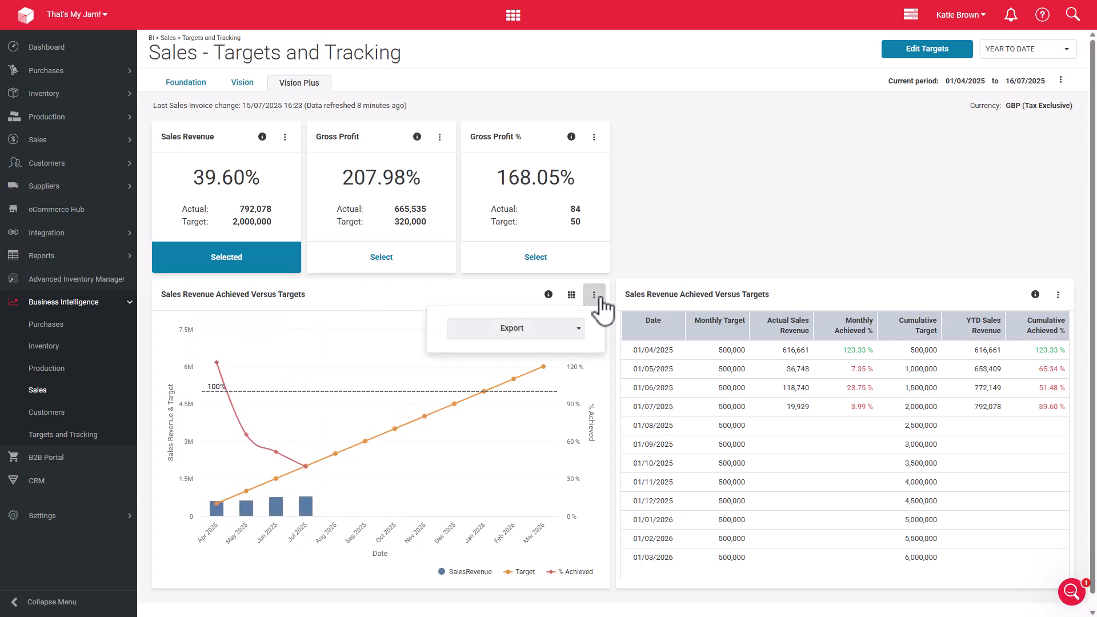
{"action": "left_click", "coordinate": [470, 294]}
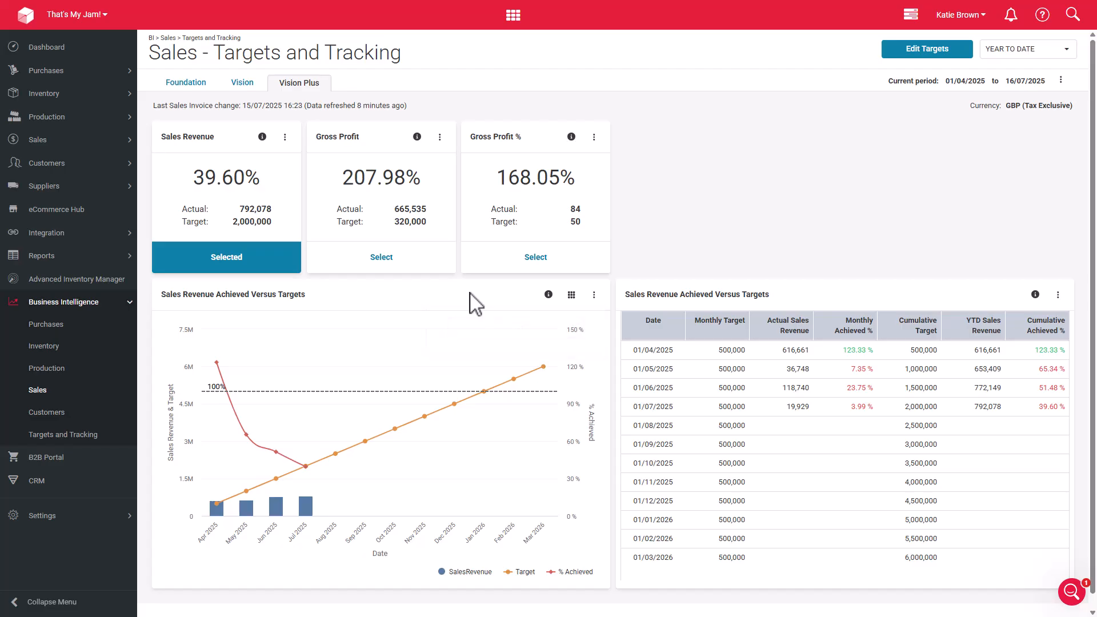
- Return to editing targets, open the notification rules and review the content components available for a new rule
{"action": "left_click", "coordinate": [893, 59]}
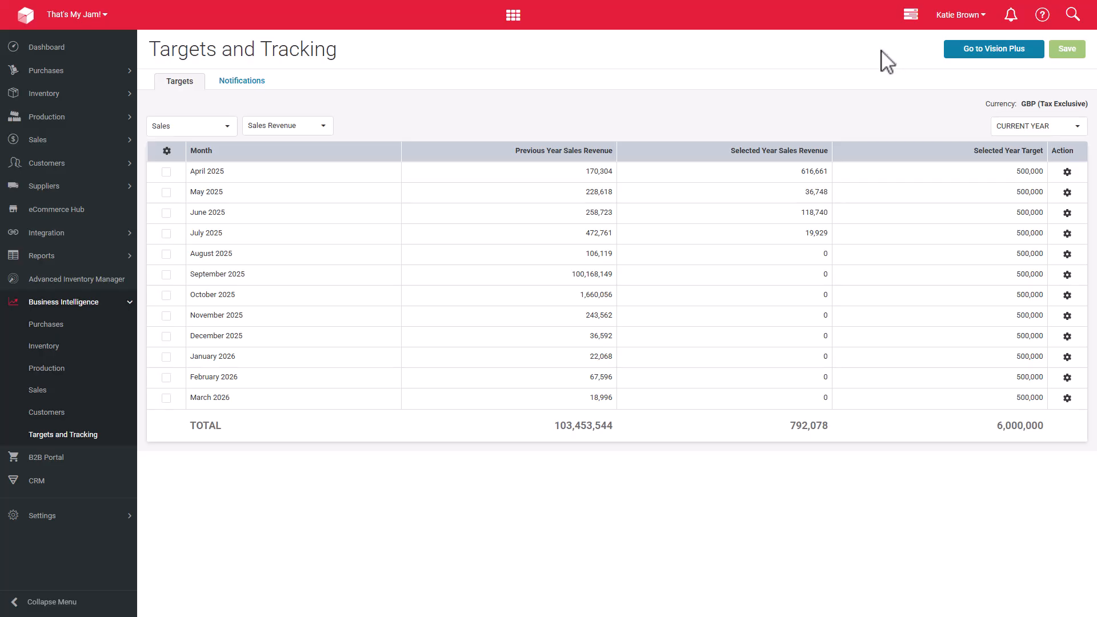
{"action": "left_click", "coordinate": [249, 92]}
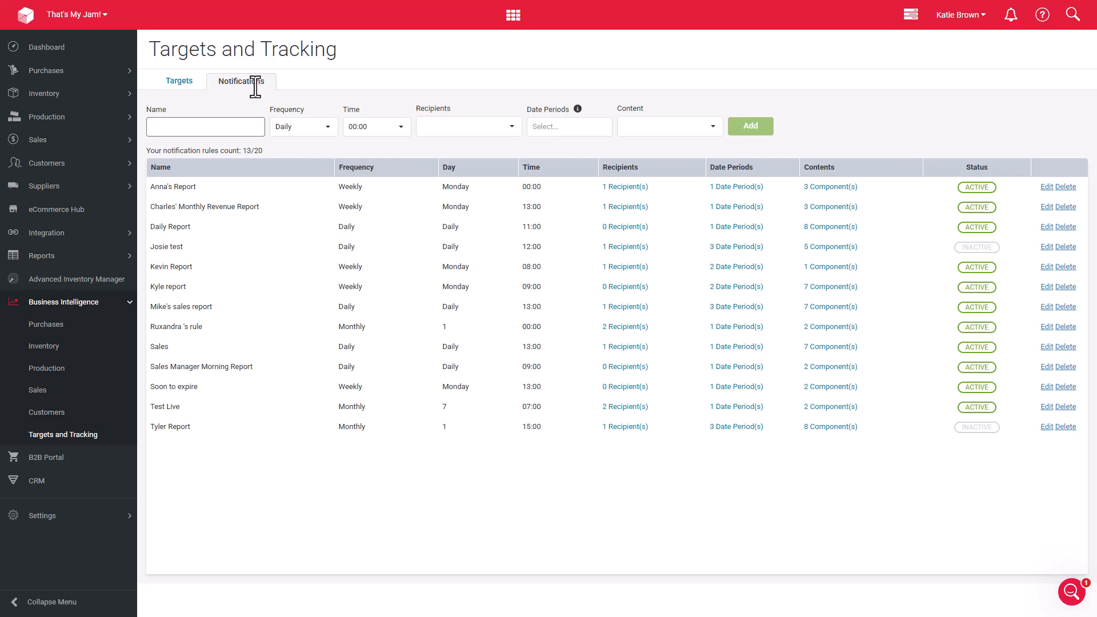
{"action": "left_click", "coordinate": [713, 127]}
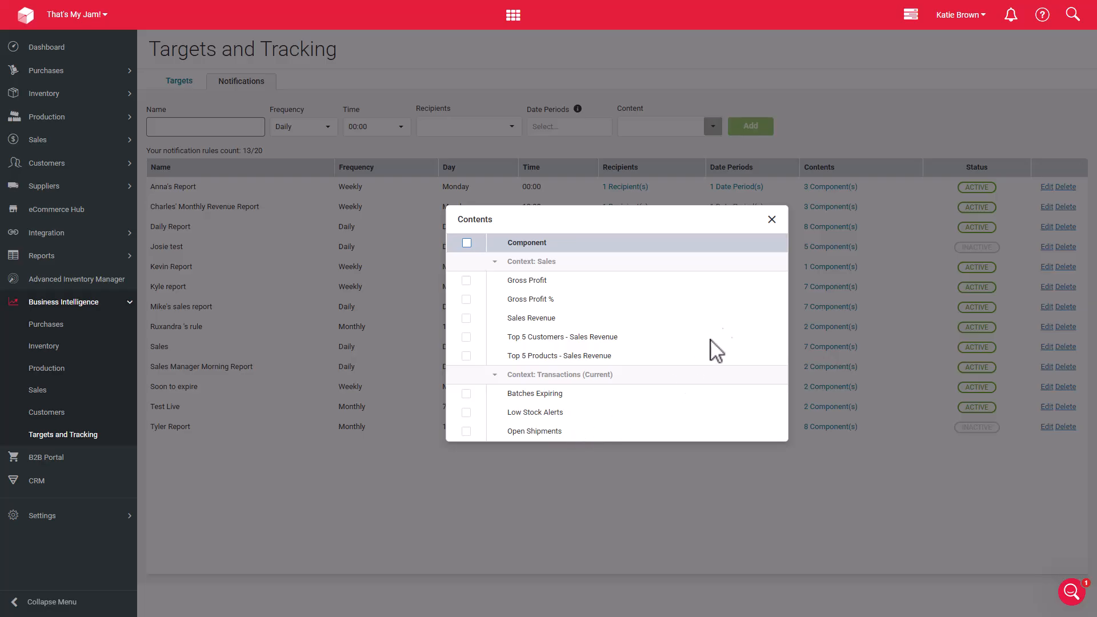
{"action": "left_click", "coordinate": [772, 219]}
- Name the new notification rule "Warehouse Stock Alerts" and schedule it weekly on Tuesday at 06:00
{"action": "left_click", "coordinate": [253, 127]}
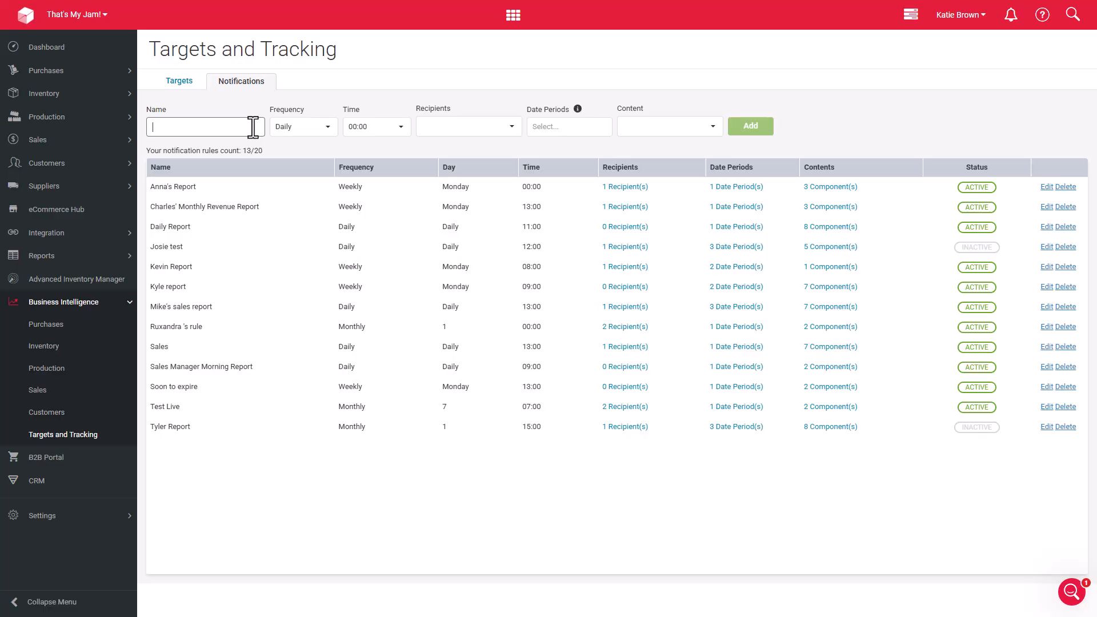
{"action": "type", "text": "Warehouse Stock Alerts"}
{"action": "left_click", "coordinate": [323, 129]}
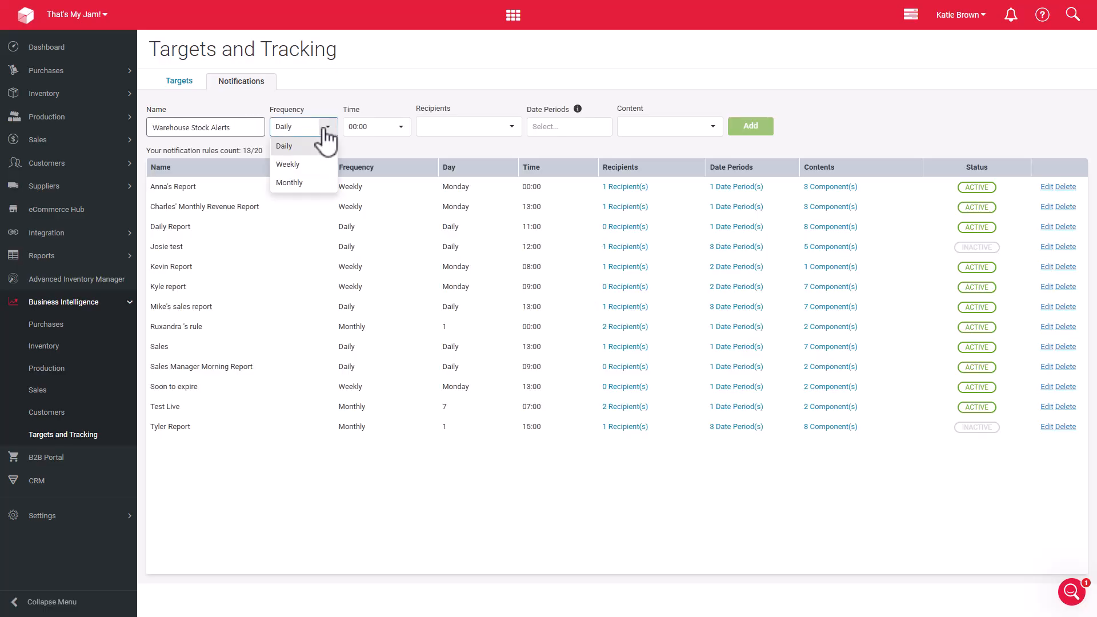
{"action": "left_click", "coordinate": [309, 164]}
{"action": "left_click", "coordinate": [401, 131]}
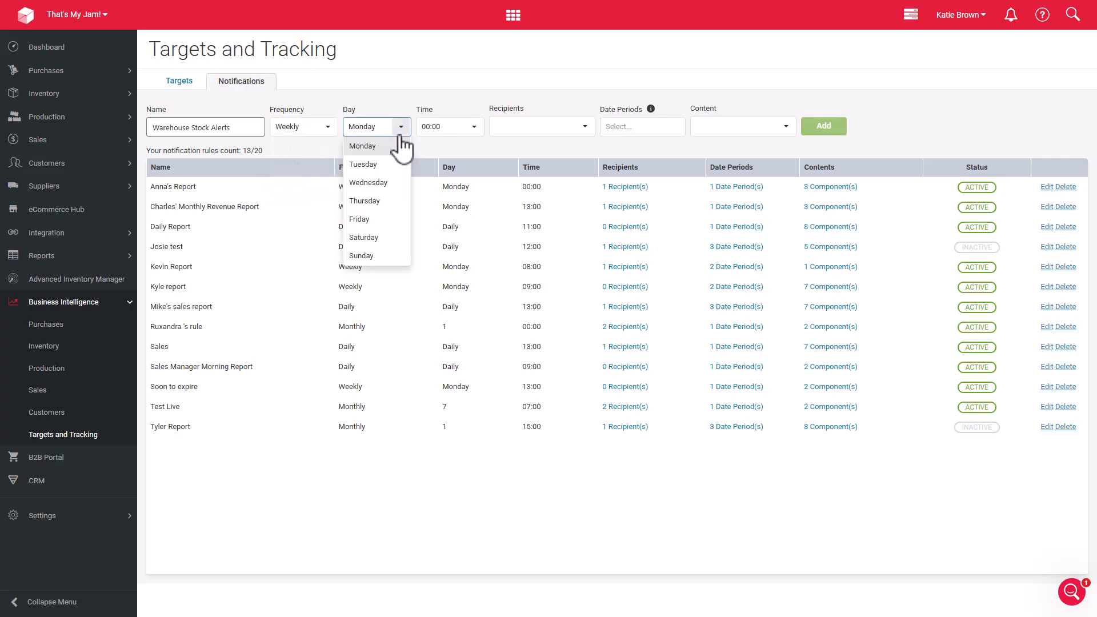
{"action": "left_click", "coordinate": [391, 165]}
{"action": "left_click", "coordinate": [473, 129]}
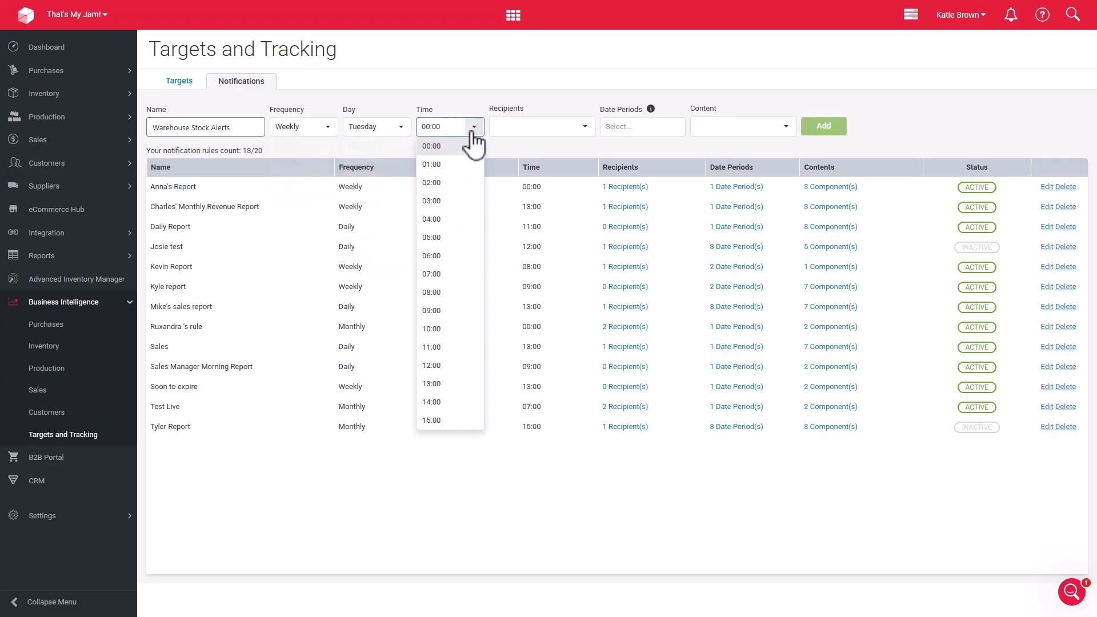
{"action": "left_click", "coordinate": [443, 257]}
- Add the third and fifth listed users of the Partners role as recipients of the new notification rule
{"action": "left_click", "coordinate": [585, 127]}
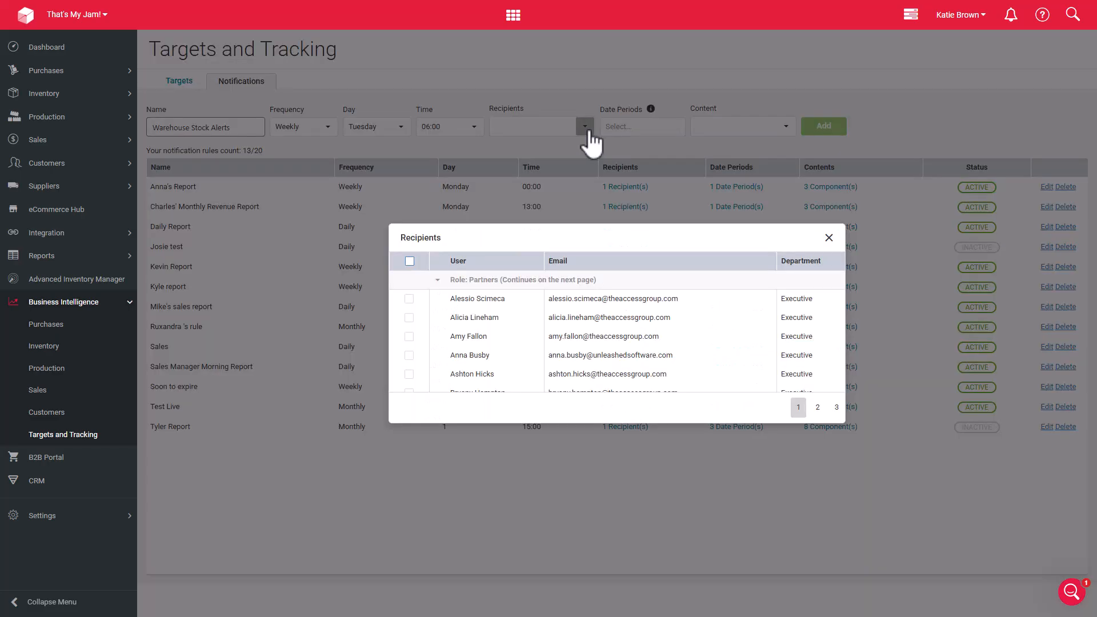
{"action": "left_click", "coordinate": [409, 336]}
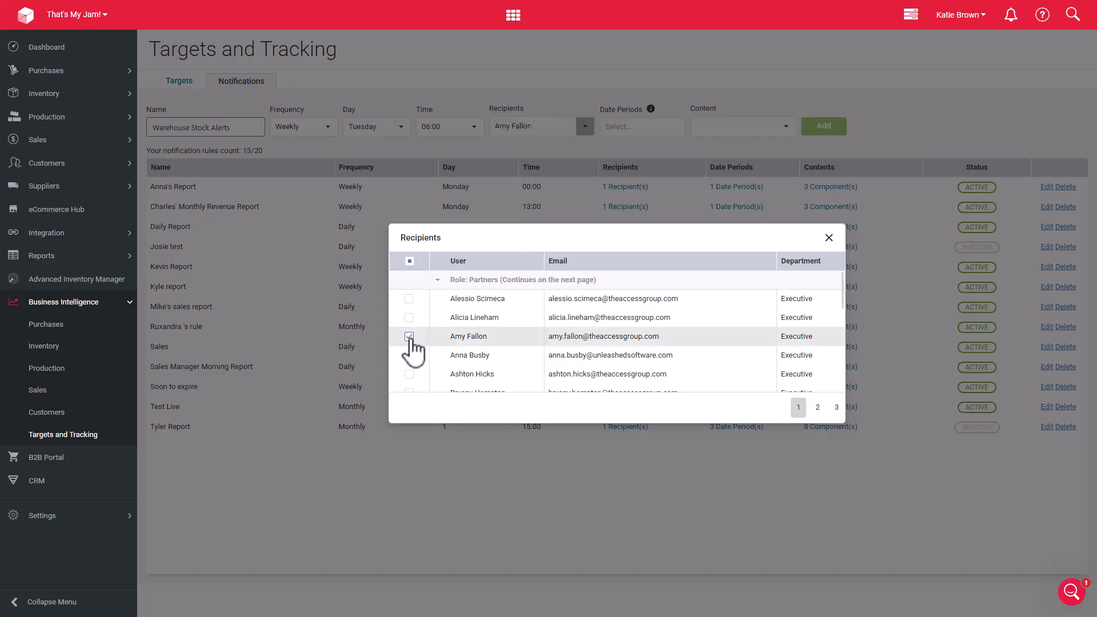
{"action": "left_click", "coordinate": [409, 374]}
{"action": "left_click", "coordinate": [827, 238]}
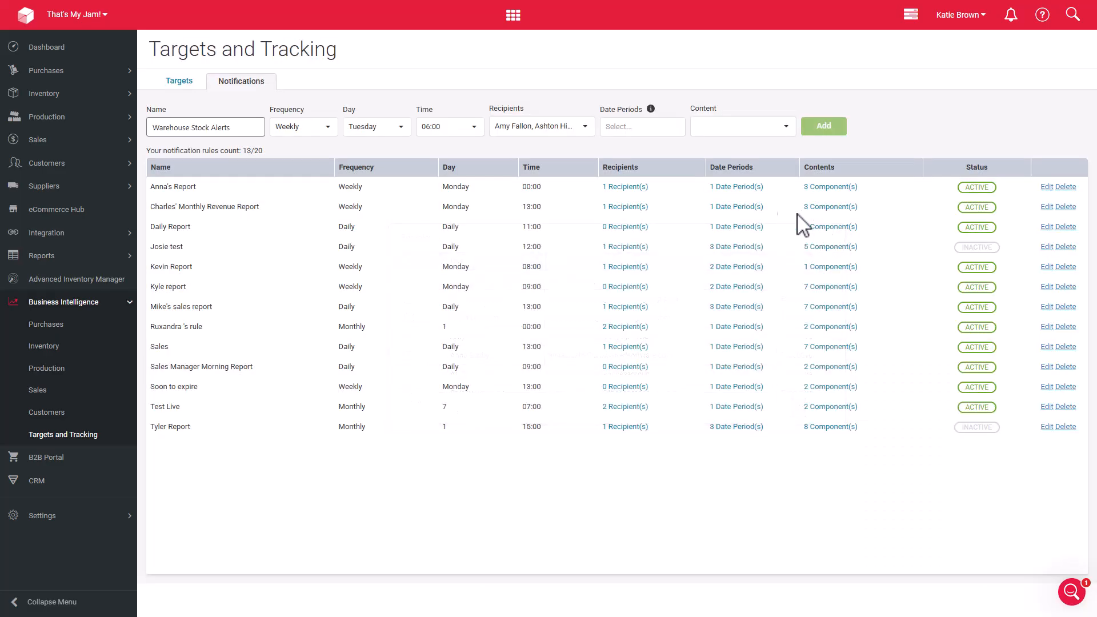
- Set the rule's date period to Month to Date and include the Batches Expiring and Low Stock Alerts components
{"action": "left_click", "coordinate": [671, 133]}
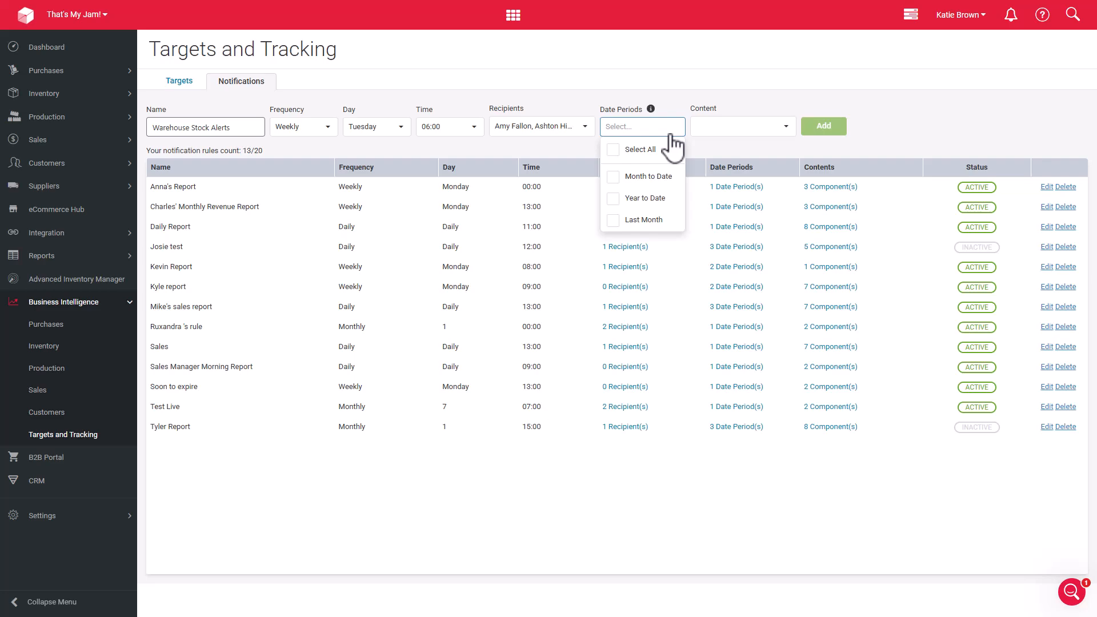
{"action": "left_click", "coordinate": [614, 176]}
{"action": "left_click", "coordinate": [786, 127]}
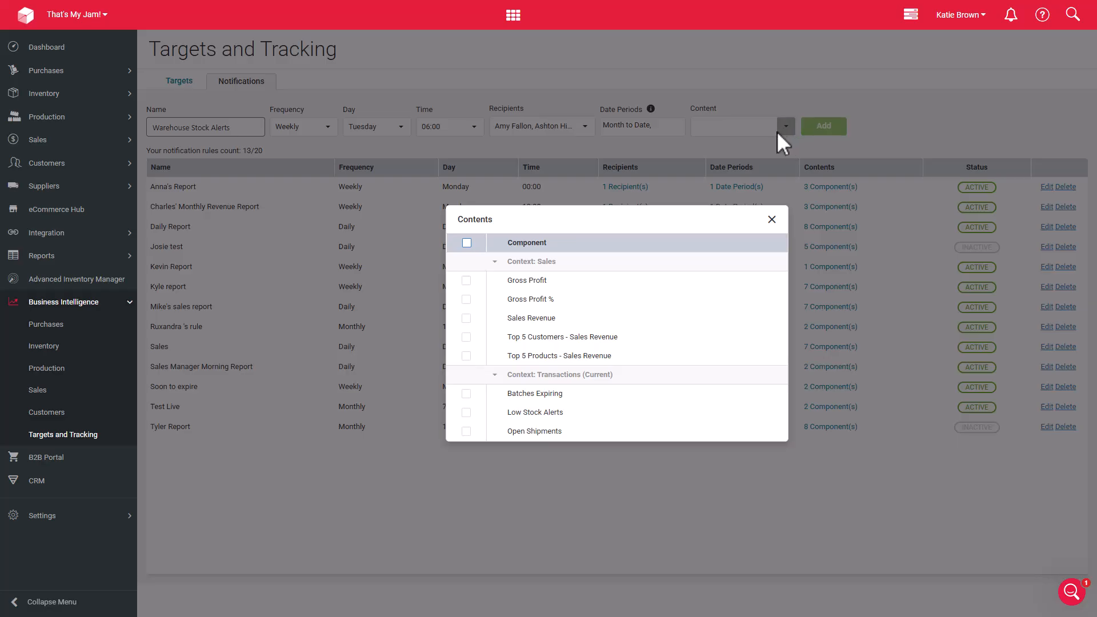
{"action": "left_click", "coordinate": [466, 393]}
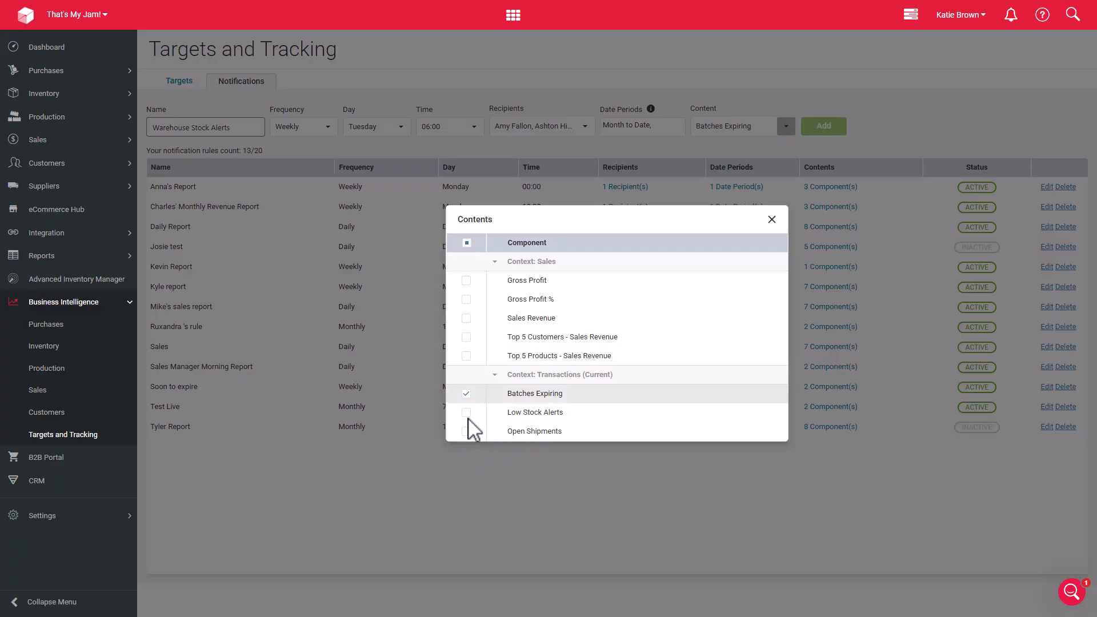
{"action": "left_click", "coordinate": [466, 412]}
{"action": "left_click", "coordinate": [771, 219]}
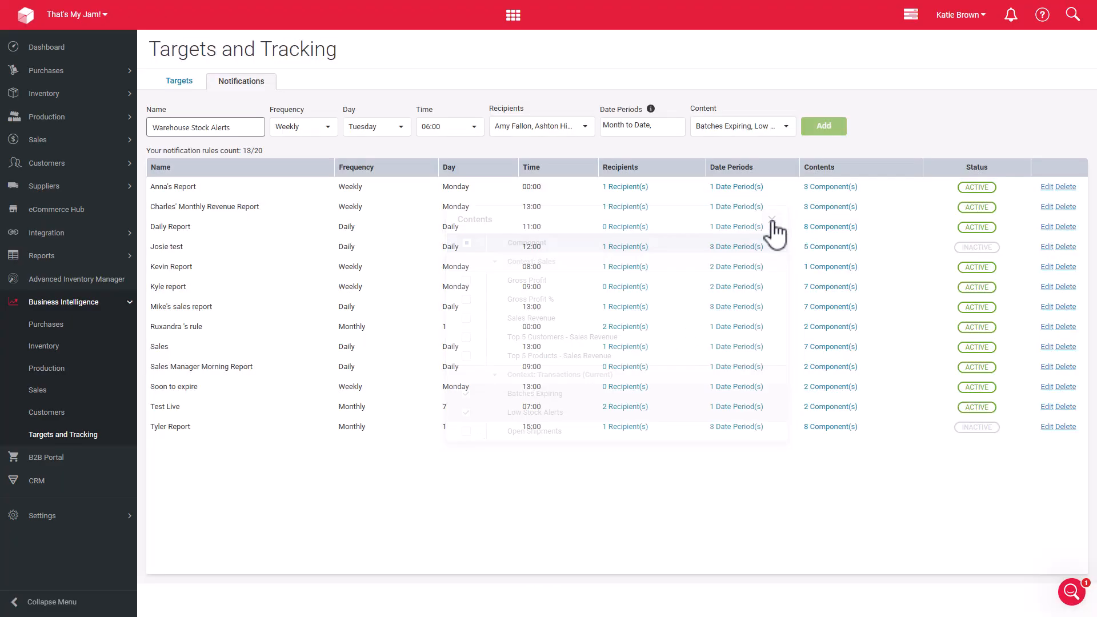
- Add the completed Warehouse Stock Alerts rule to the list of notification rules
{"action": "left_click", "coordinate": [818, 128]}
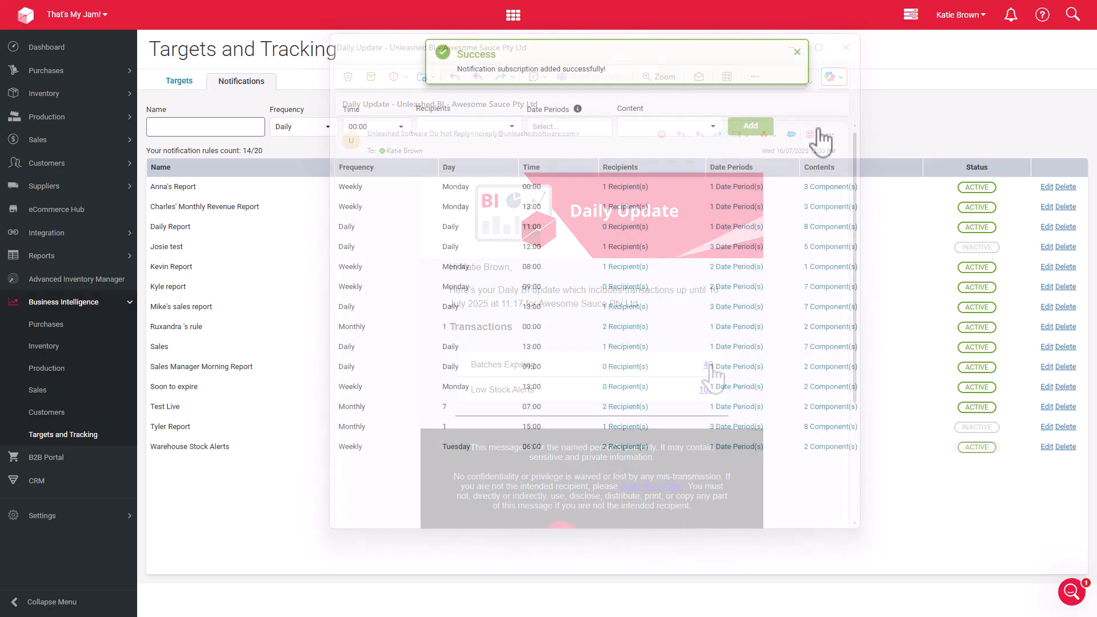
- Edit the Warehouse Stock Alerts rule, reviewing its recipients without changing them, and save it with its status set to inactive
{"action": "left_click", "coordinate": [1046, 447]}
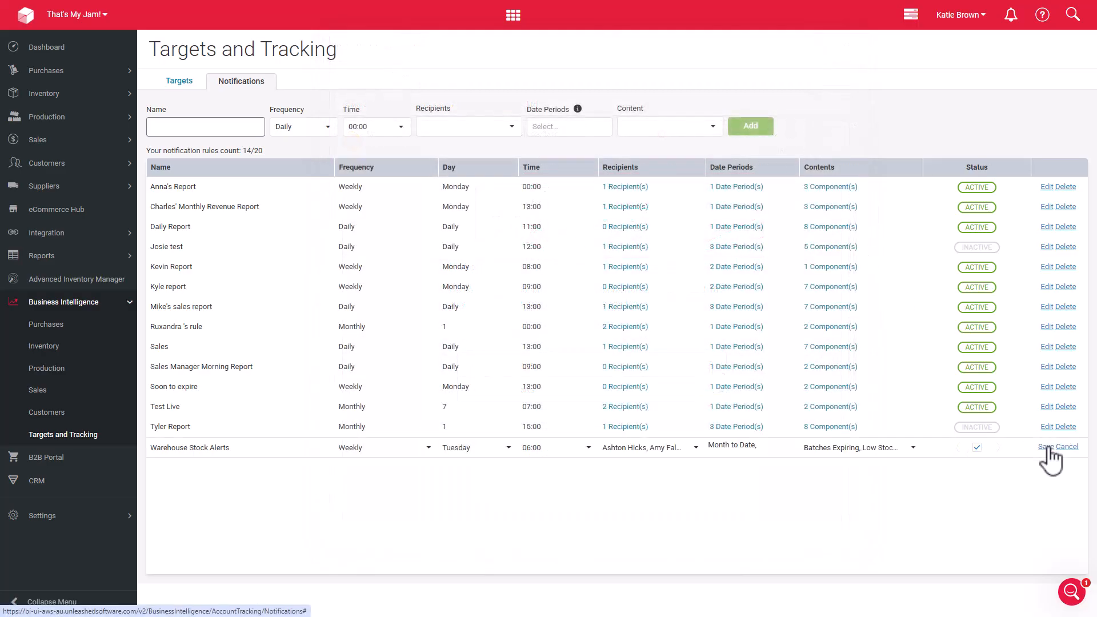
{"action": "left_click", "coordinate": [685, 449]}
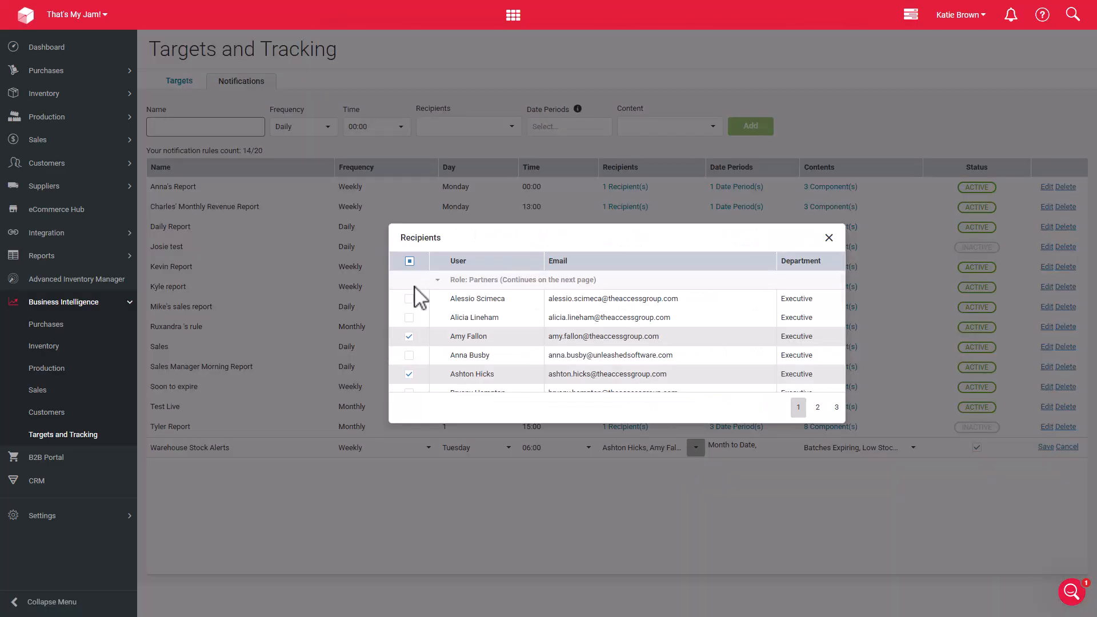
{"action": "left_click", "coordinate": [827, 239]}
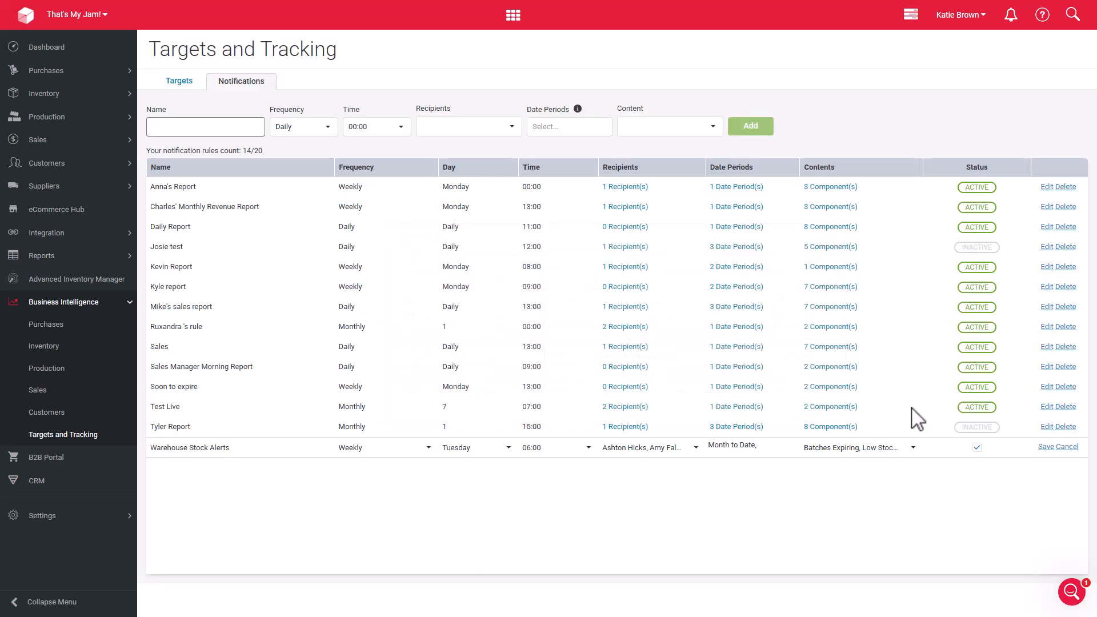
{"action": "left_click", "coordinate": [1046, 447]}
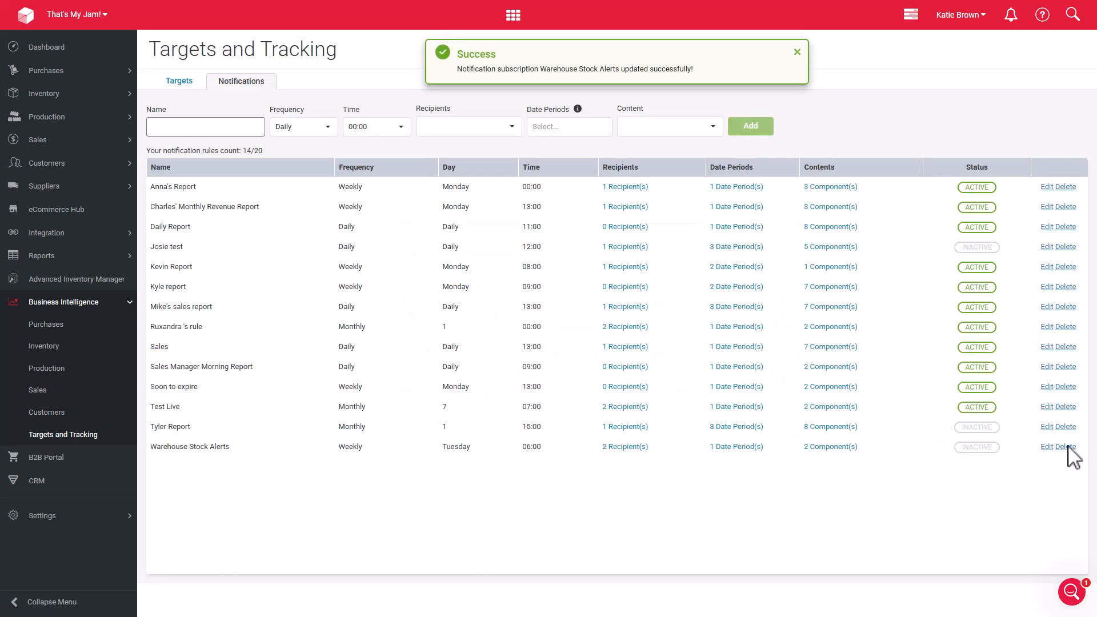
- Request deletion of the Warehouse Stock Alerts rule, but decline the confirmation to keep it
{"action": "left_click", "coordinate": [1065, 446]}
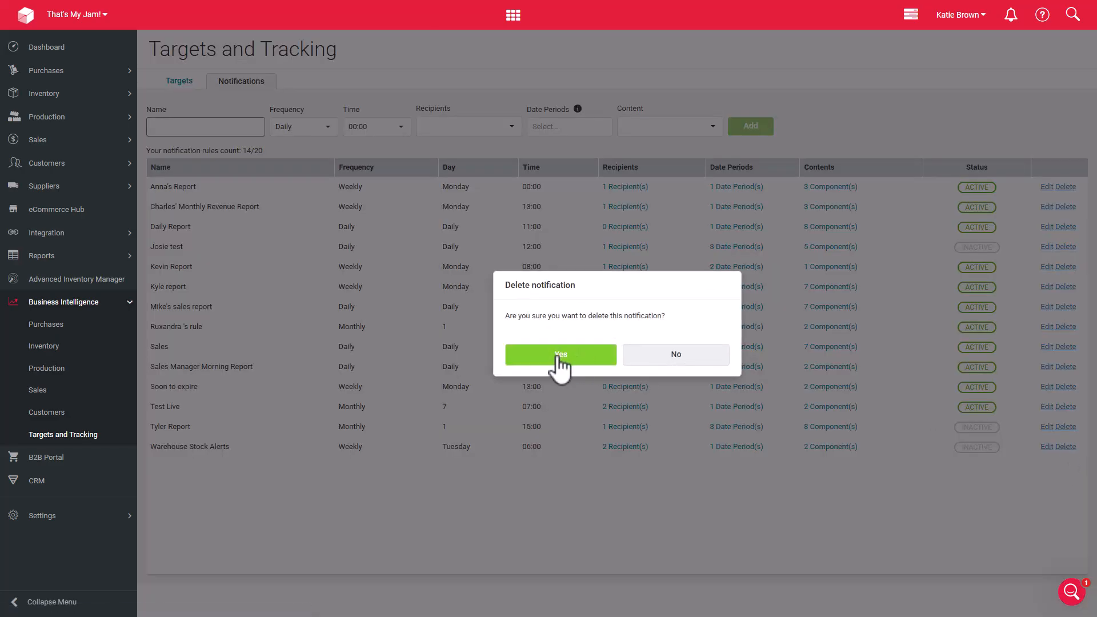
{"action": "left_click", "coordinate": [662, 355]}
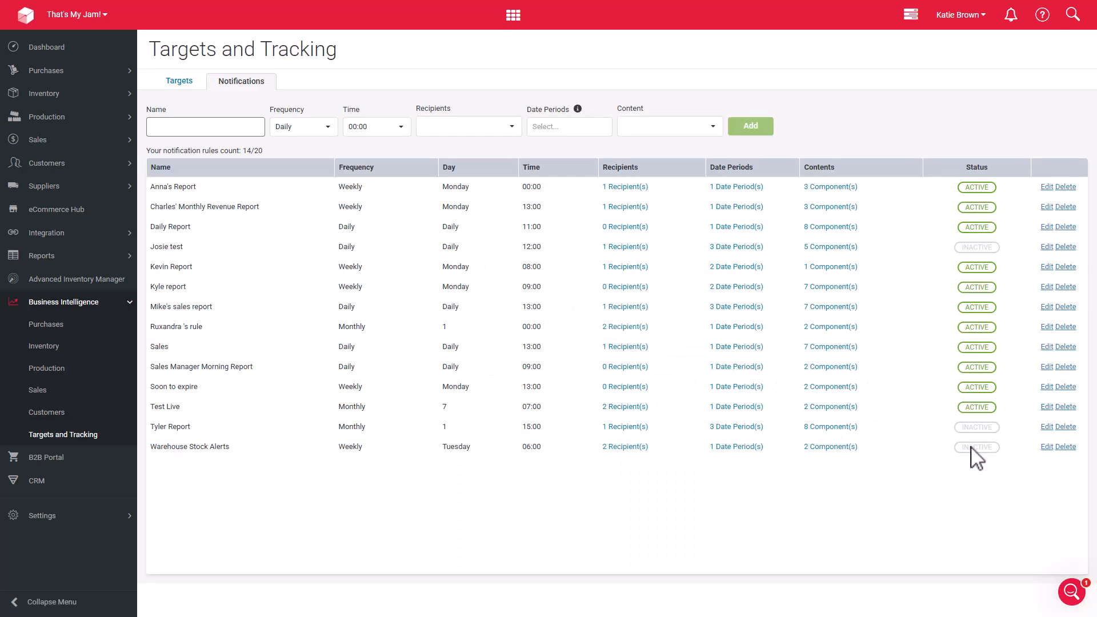